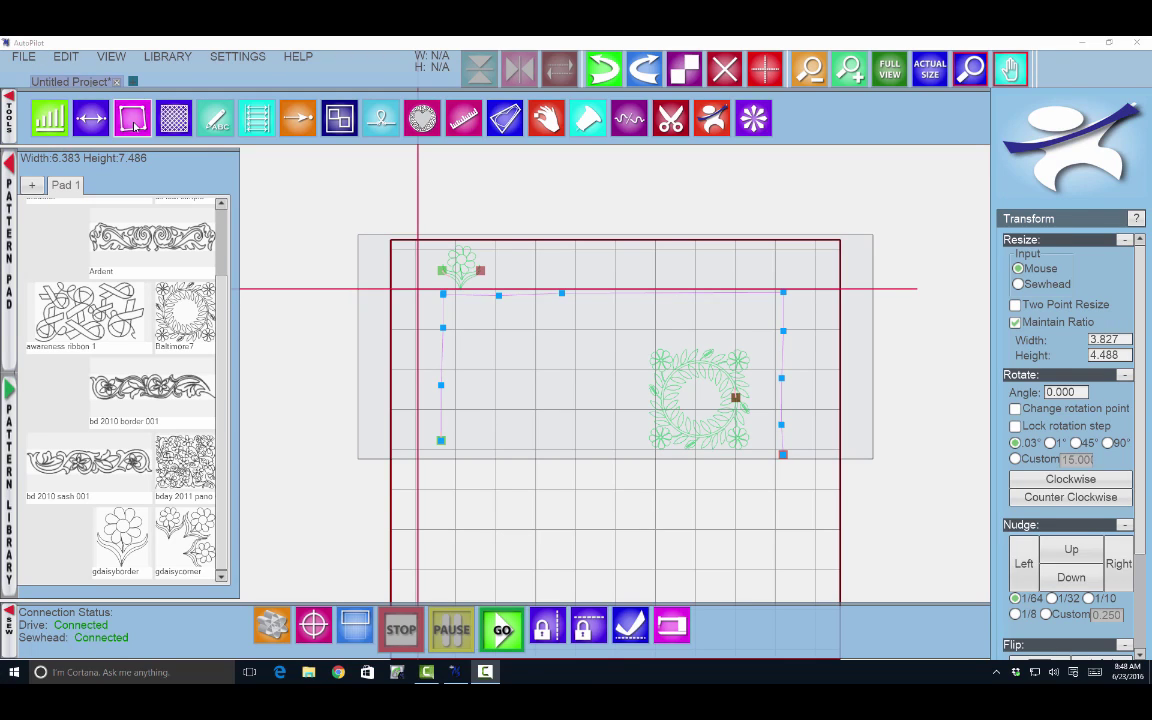
# Step: Mark a four-corner boundary with the sewhead inside the border outline, using Morph to Fit and a 0.5 margin
pyautogui.click(132, 119)
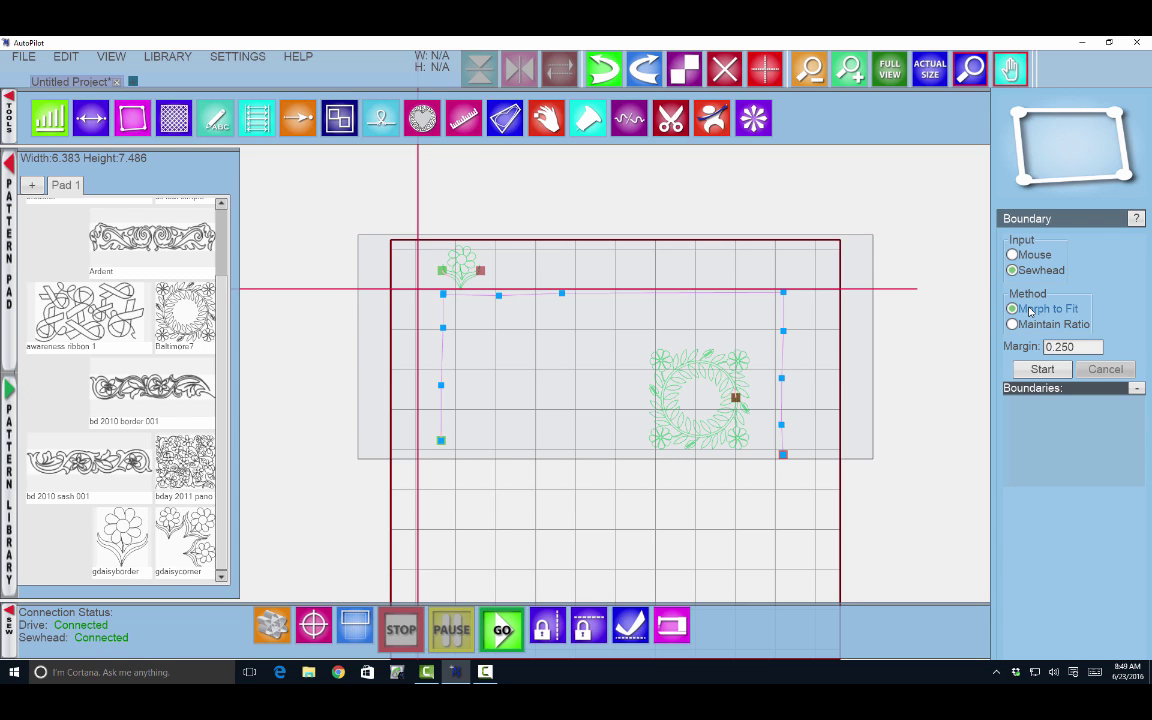
pyautogui.click(1074, 348)
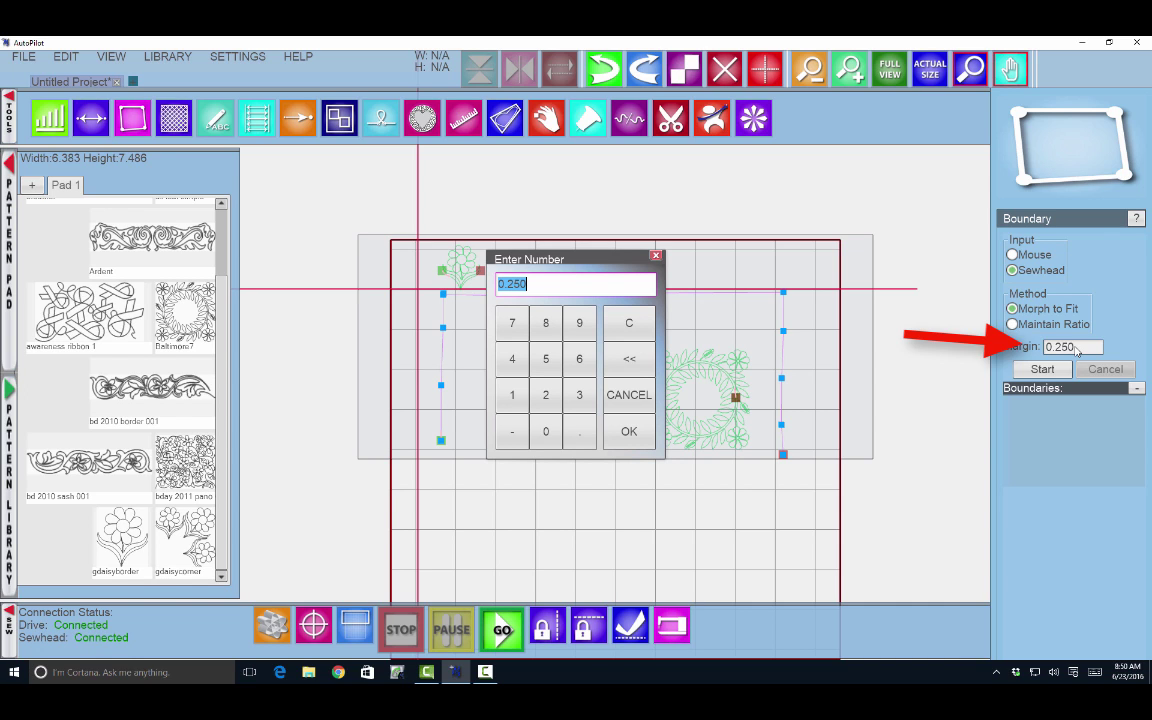
pyautogui.click(579, 431)
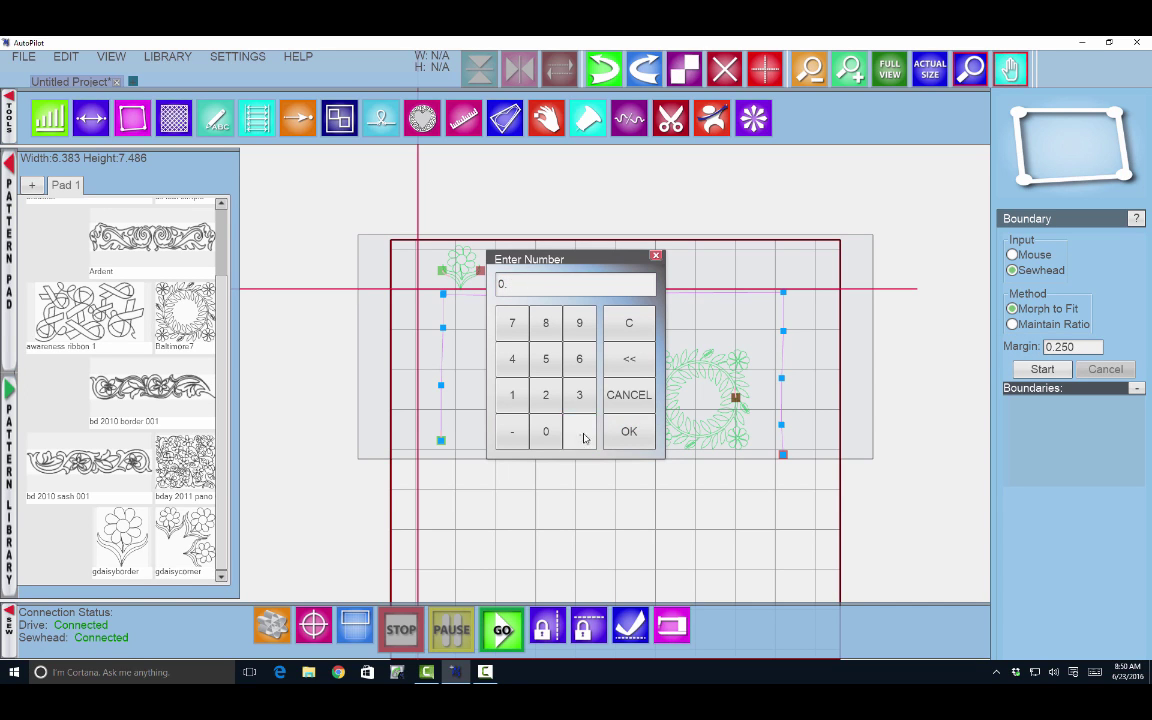
pyautogui.click(545, 358)
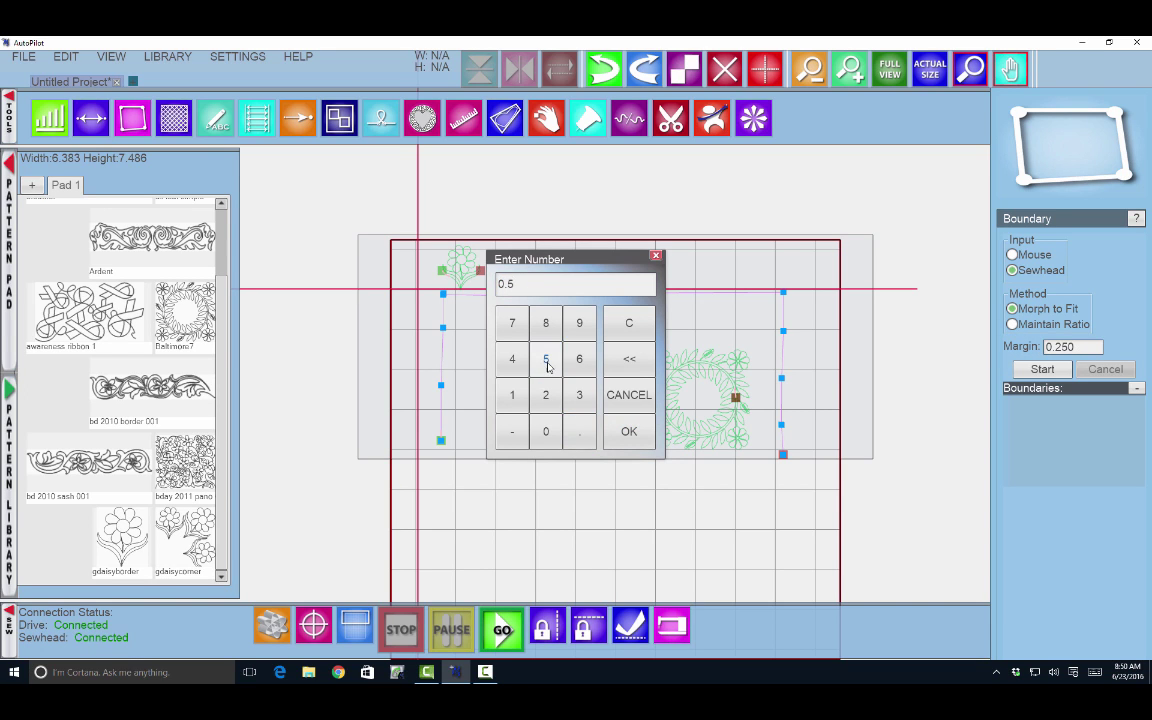
pyautogui.click(628, 431)
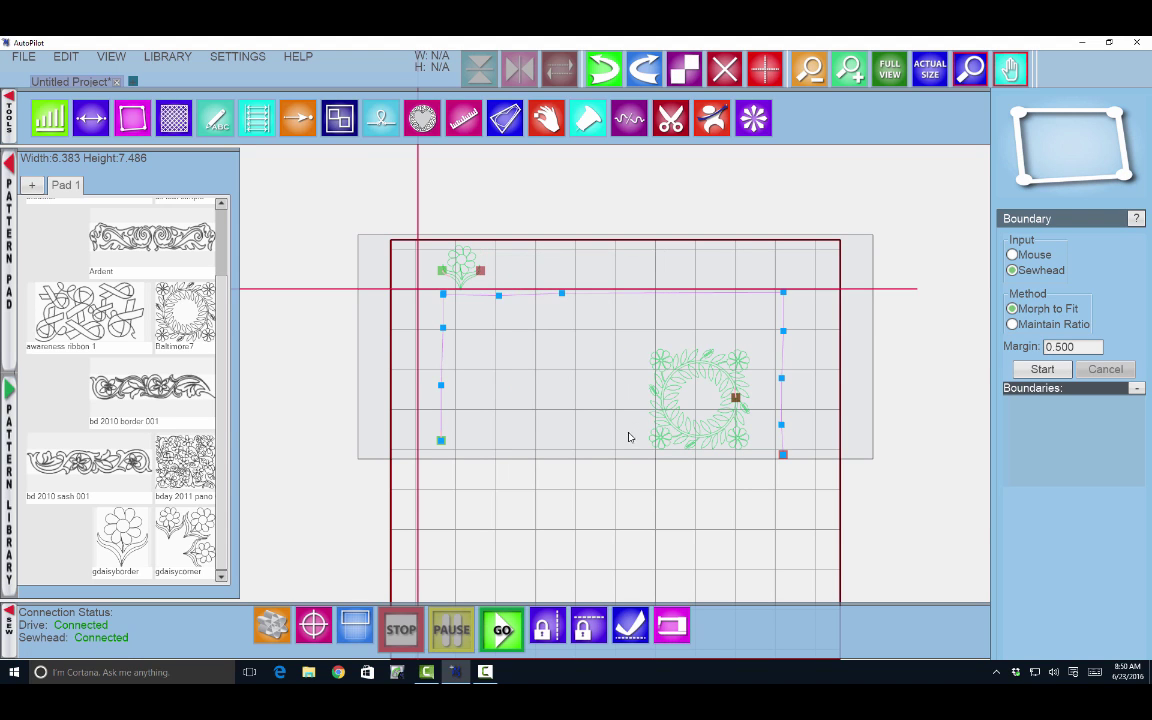
pyautogui.click(1043, 370)
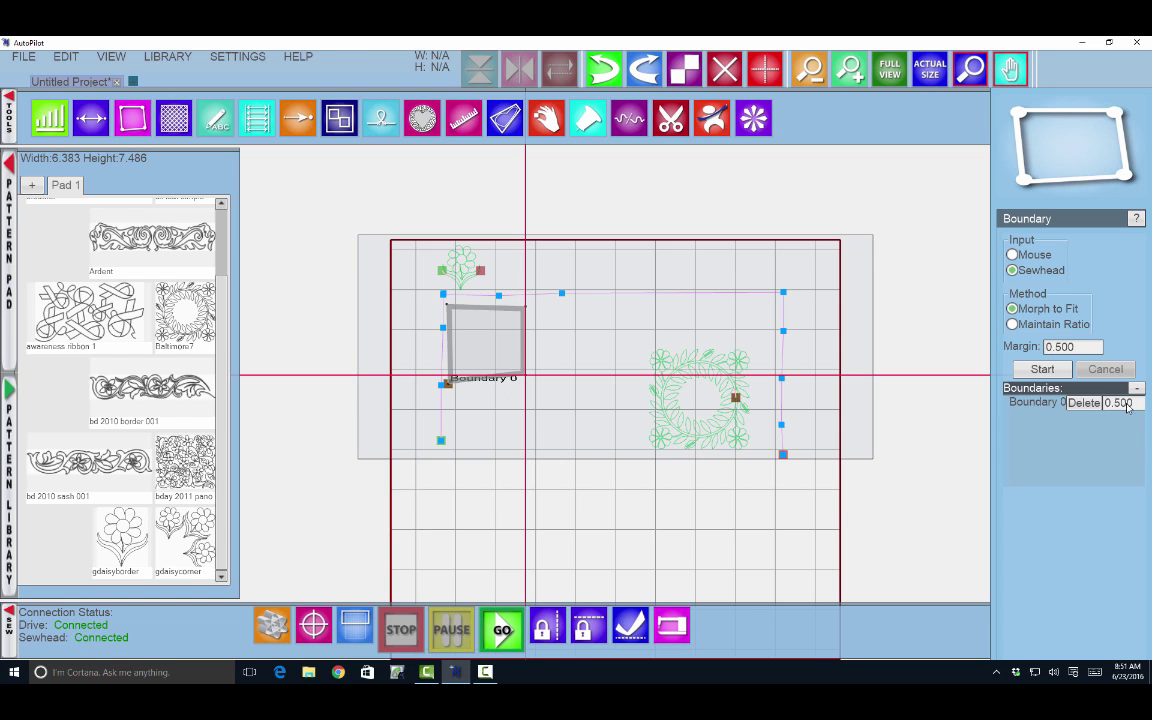
# Step: Set the margin for new boundaries to 0.25
pyautogui.click(1082, 347)
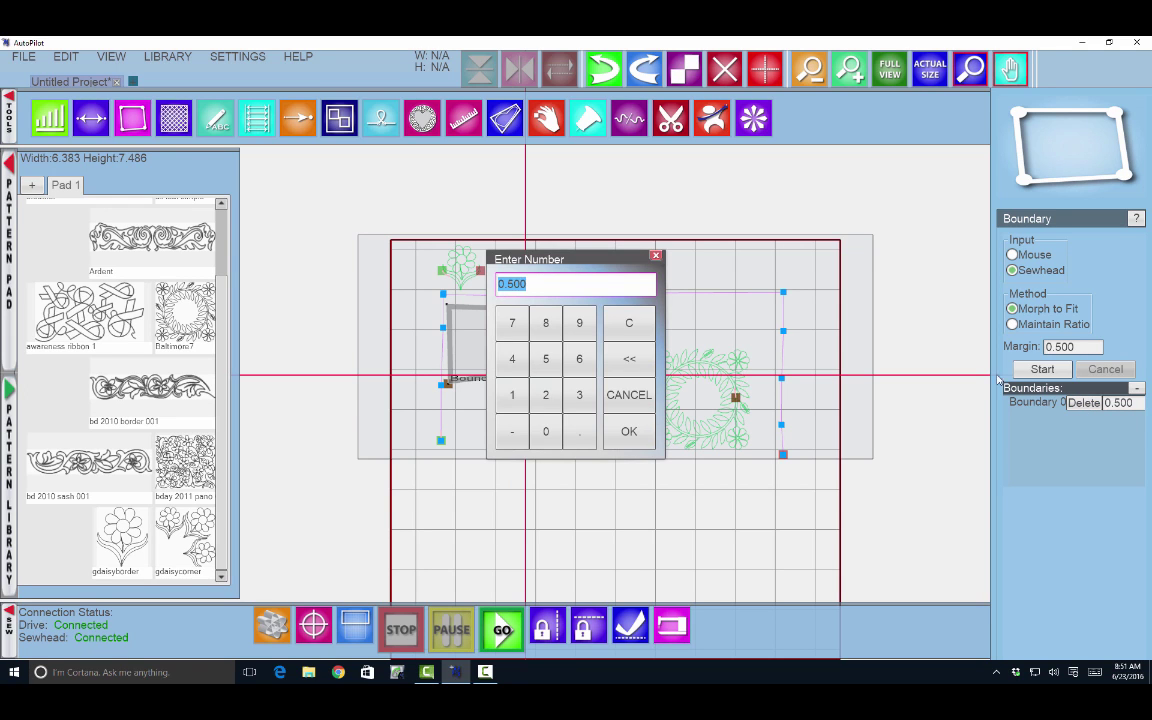
pyautogui.click(546, 431)
pyautogui.click(579, 431)
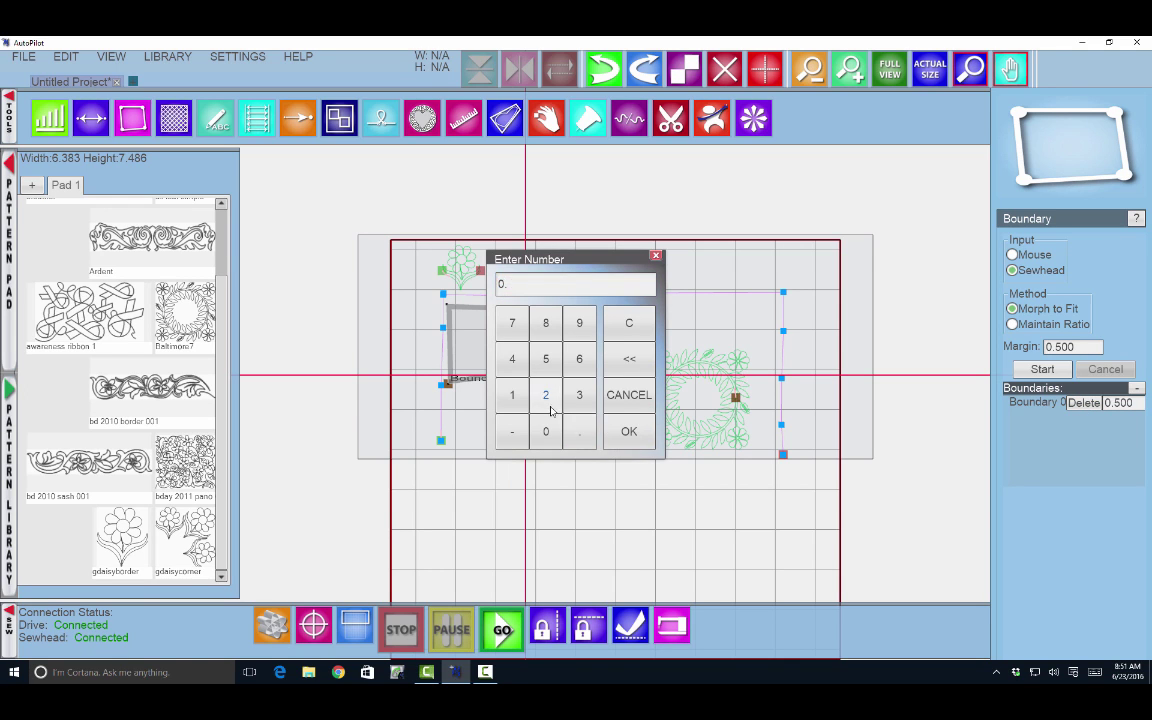
pyautogui.click(546, 395)
pyautogui.click(546, 360)
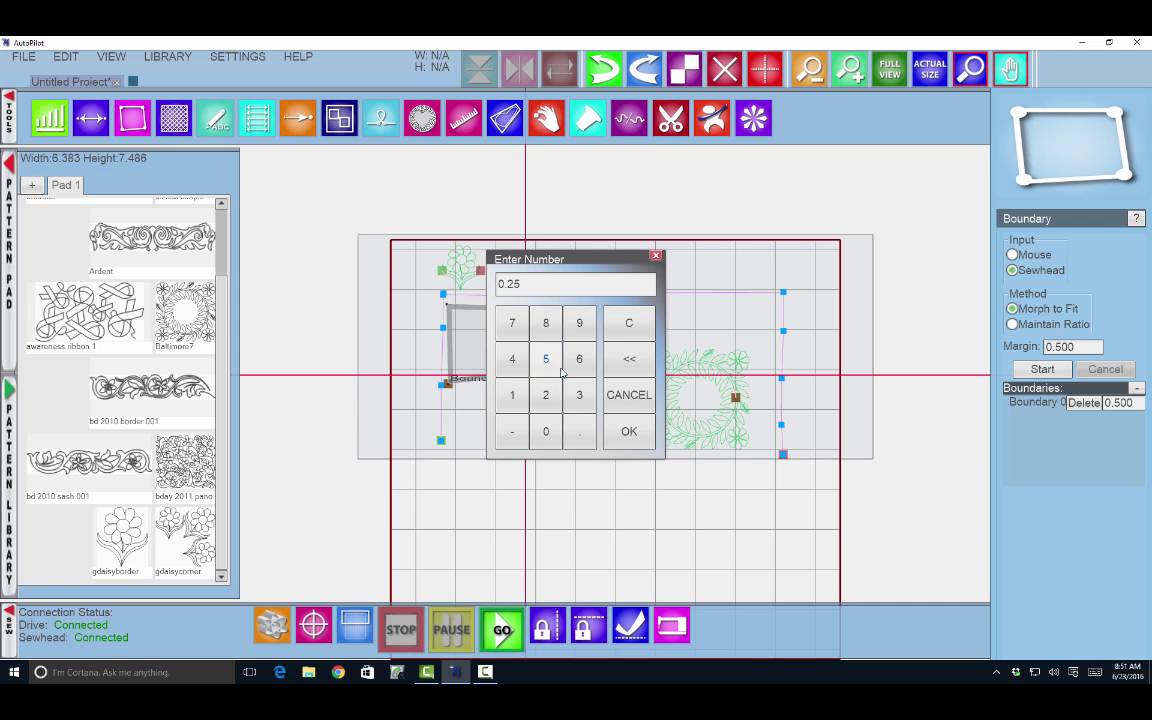
pyautogui.click(629, 431)
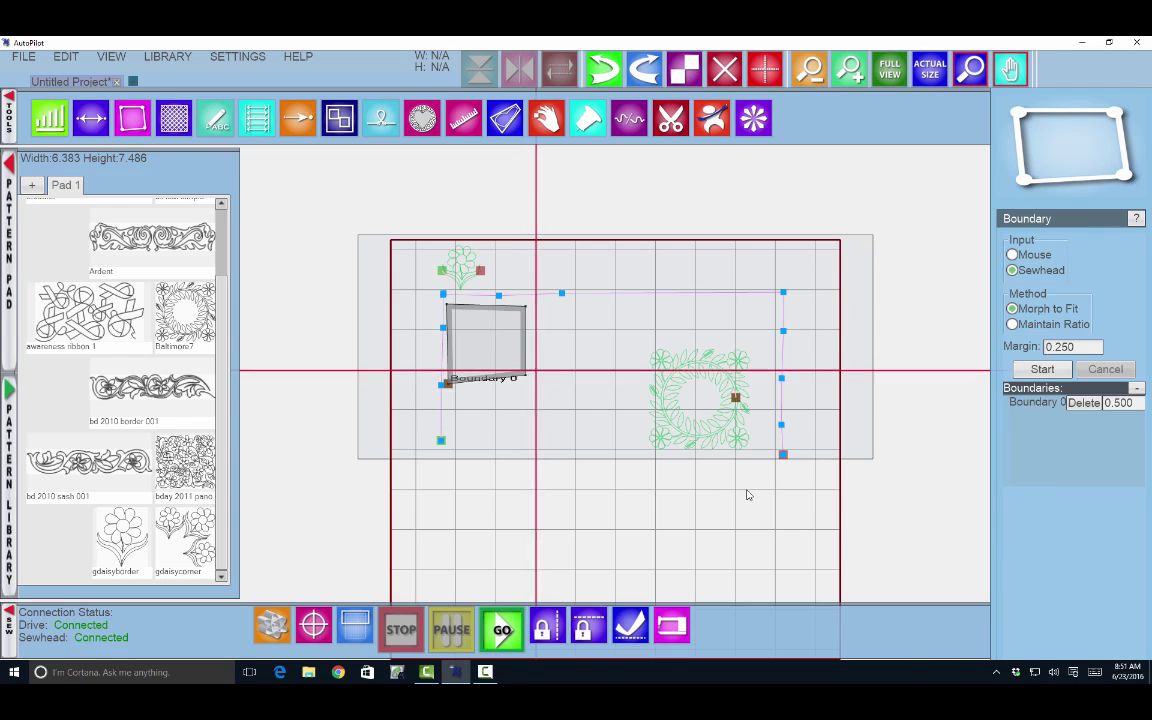
# Step: Mark a second boundary beside the first with the sewhead and set that boundary's own margin to 0.5
pyautogui.click(1042, 369)
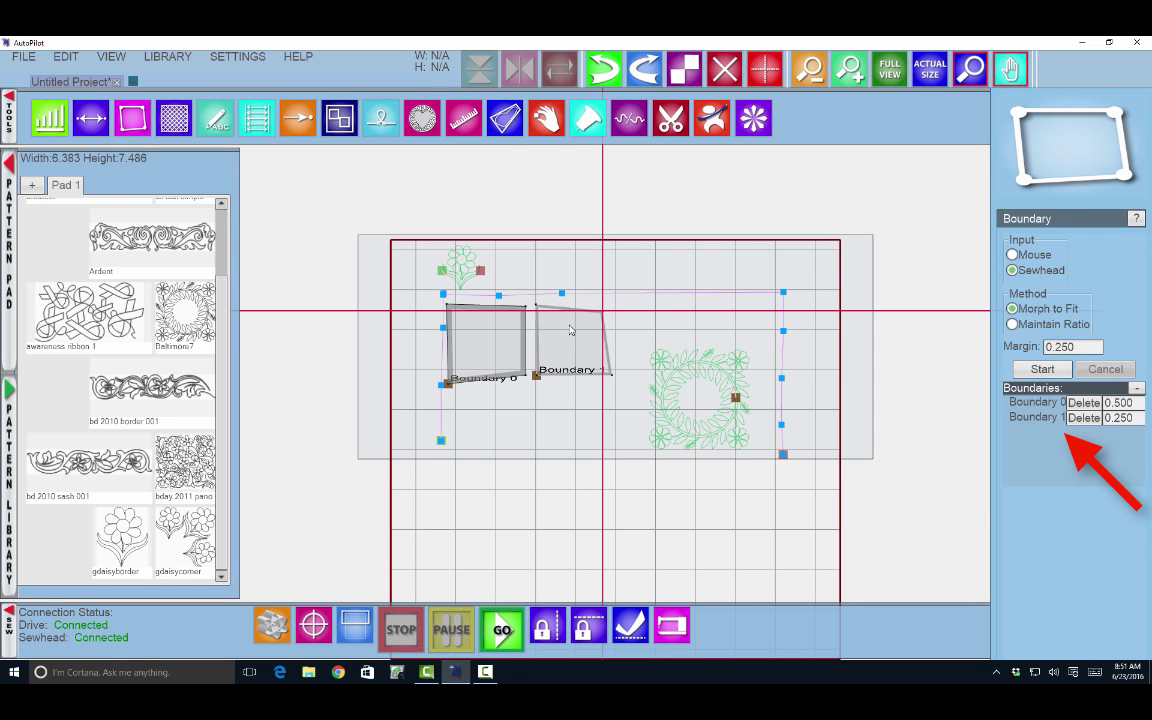
pyautogui.click(1118, 420)
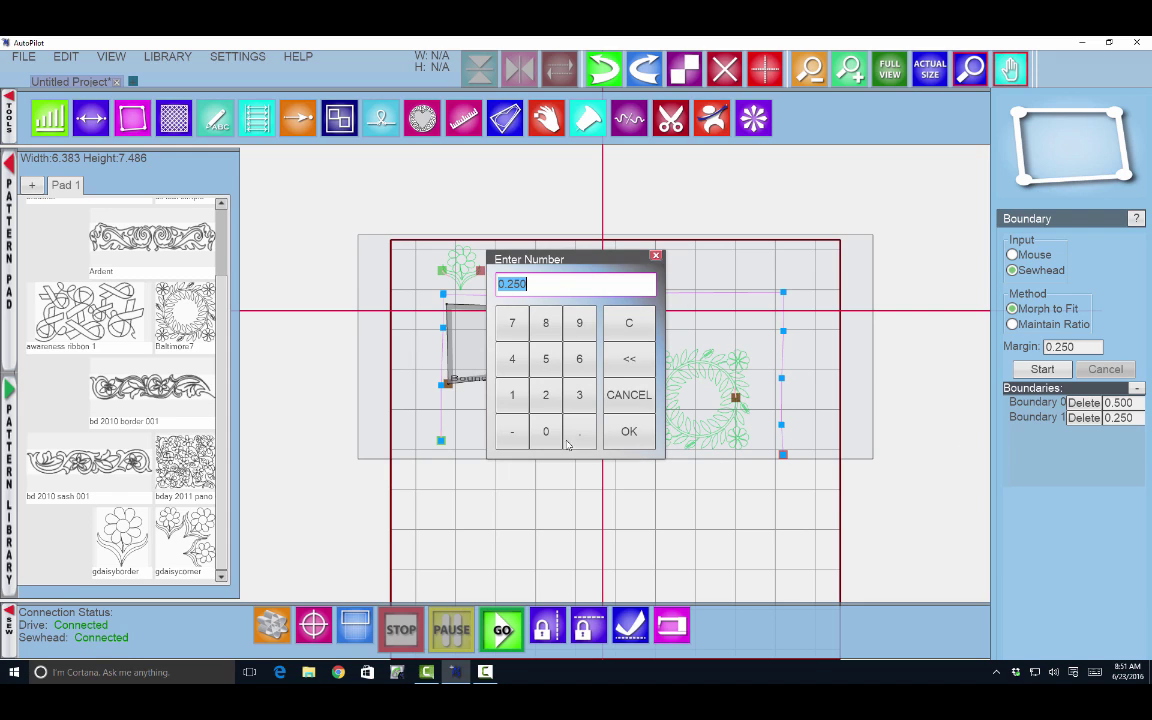
pyautogui.write('0.')
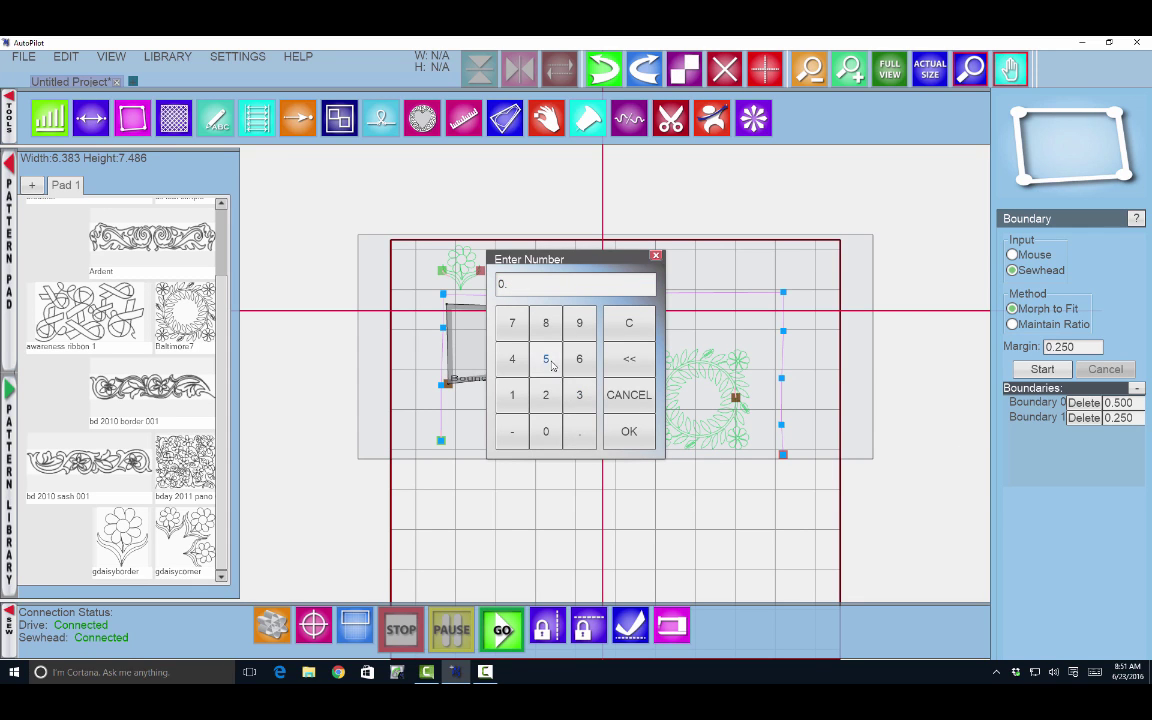
pyautogui.write('5')
pyautogui.click(628, 431)
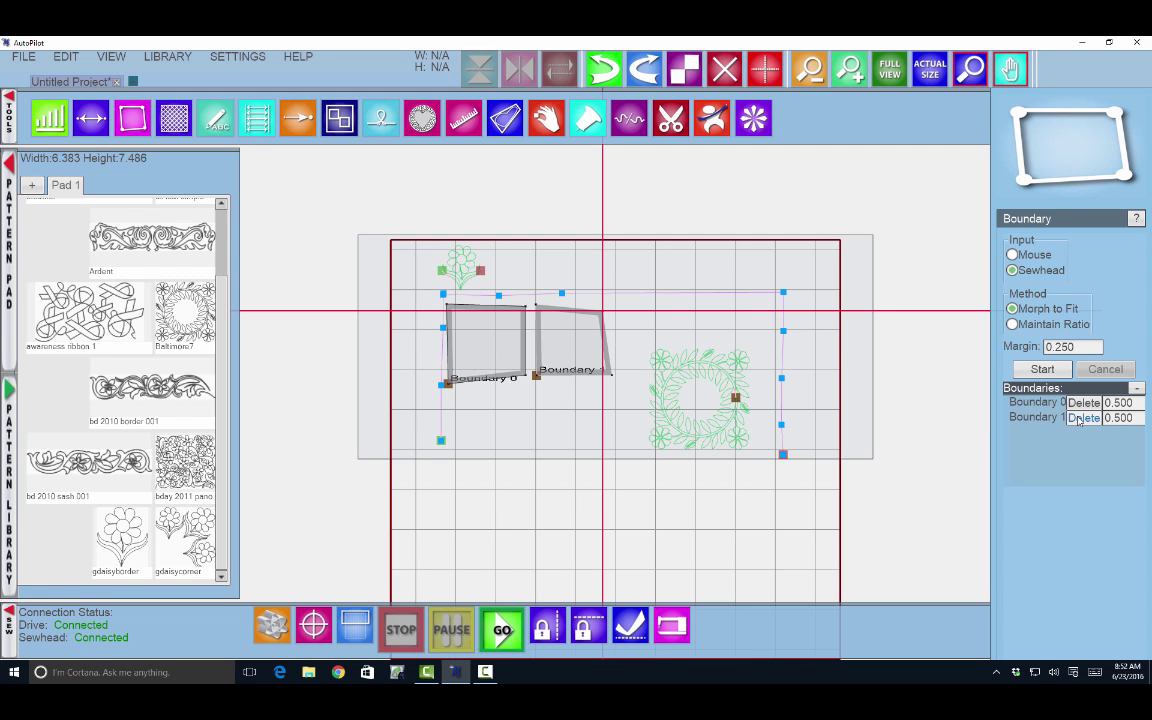
# Step: Delete the second boundary and mark a replacement in the same area with the sewhead, using the 0.25 margin
pyautogui.click(1080, 418)
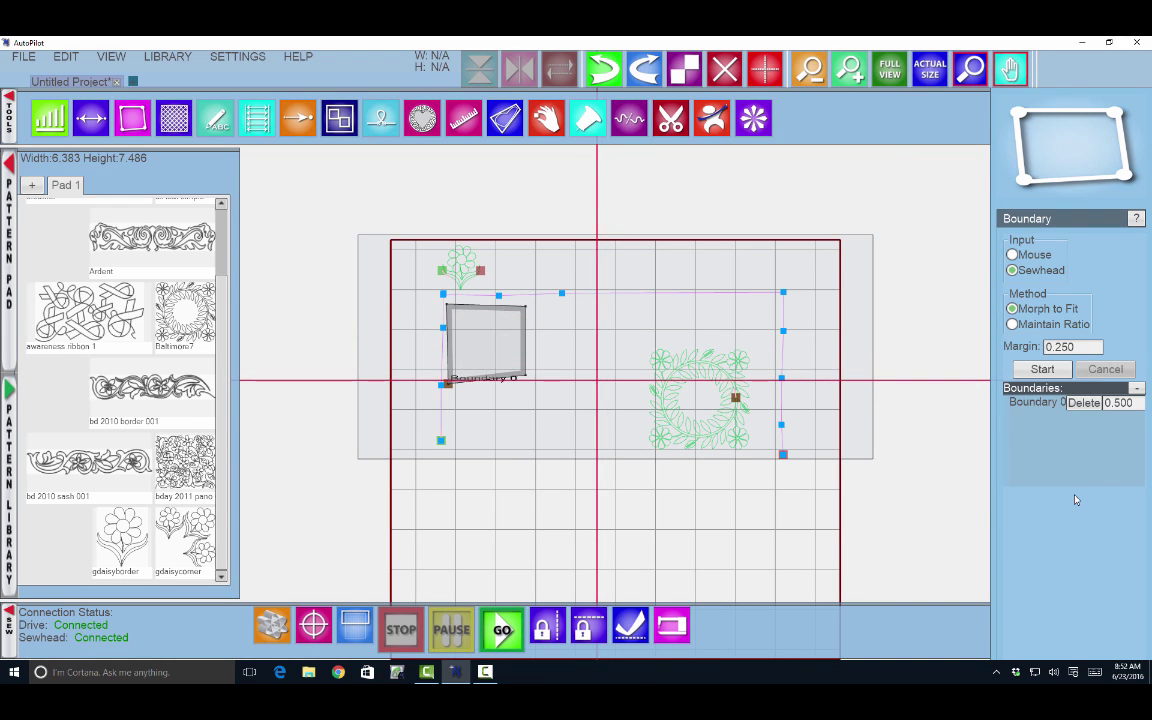
pyautogui.click(1055, 371)
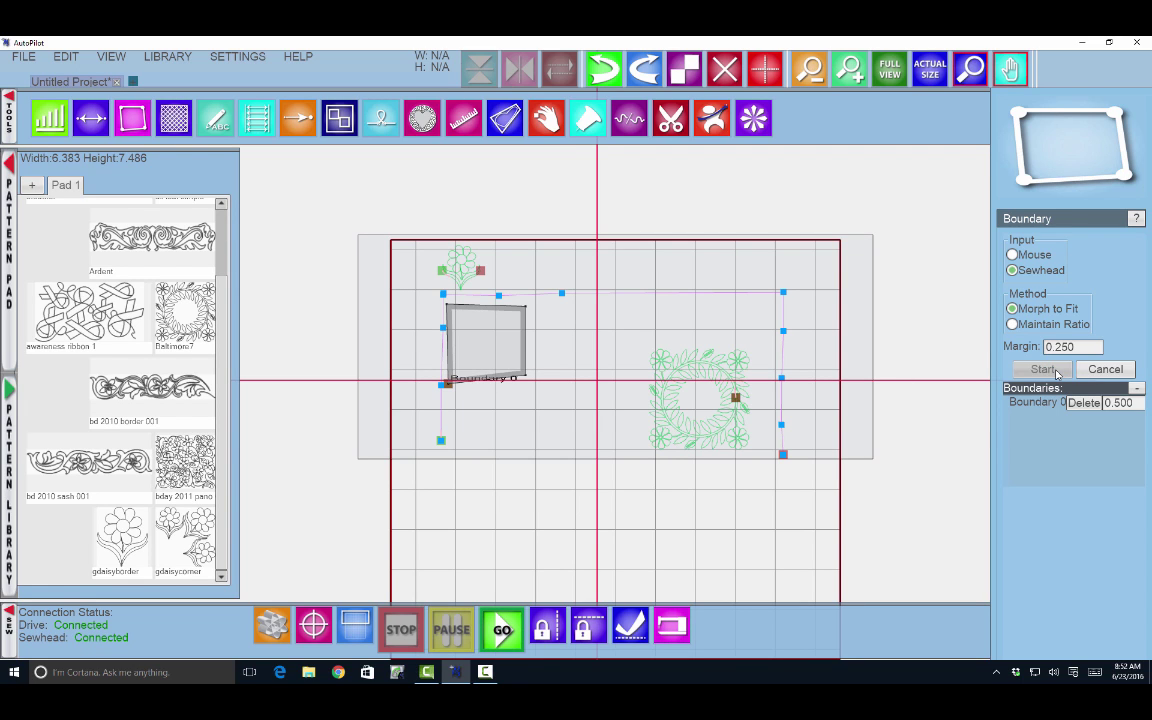
pyautogui.click(1055, 371)
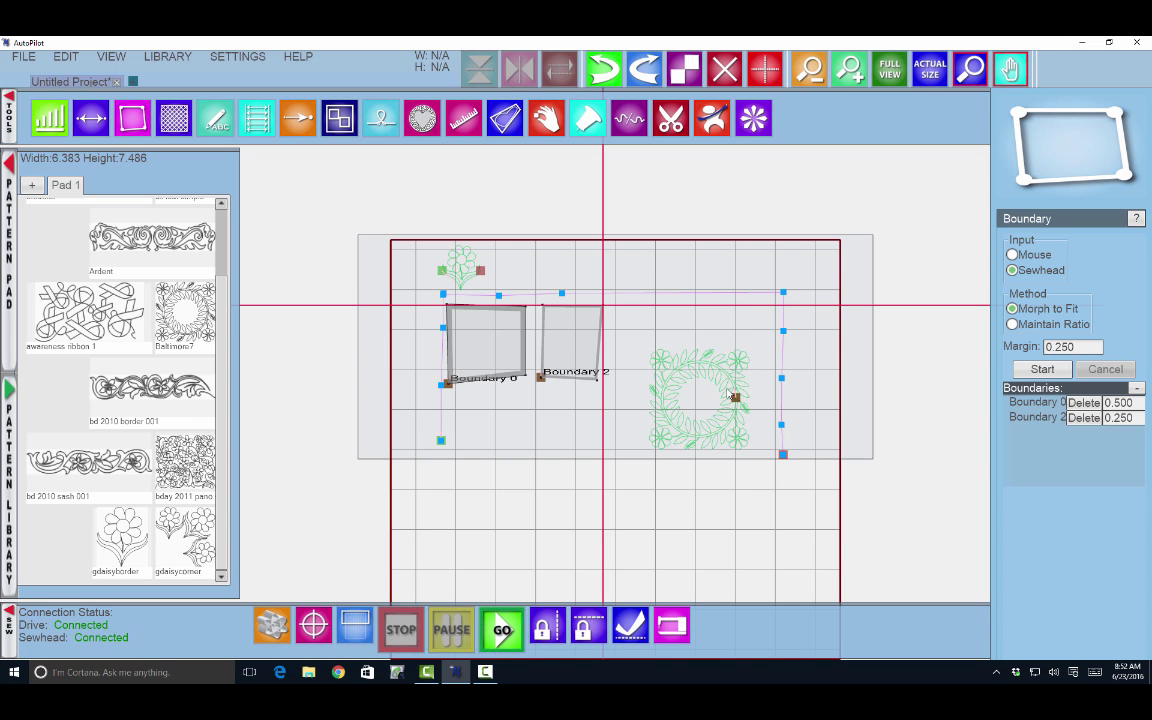
# Step: Fit the wreath pattern from the quilt area into the second boundary and a Baltimore7 pattern into the first
pyautogui.moveTo(727, 392); pyautogui.dragTo(600, 335)
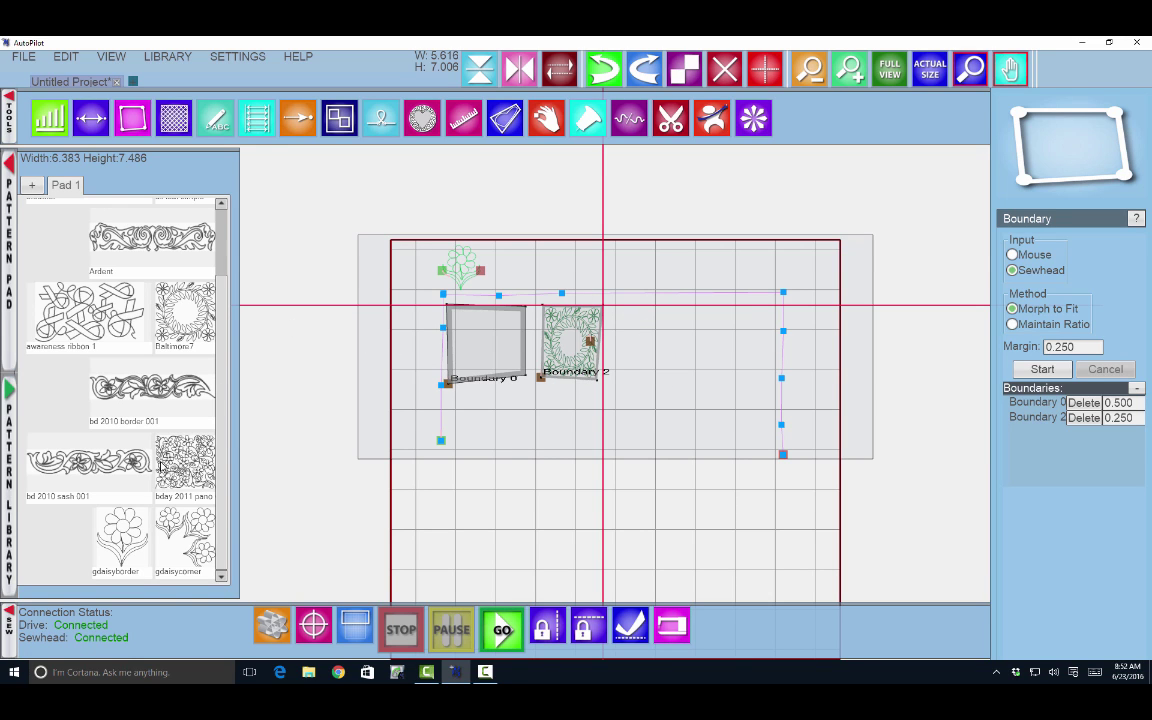
pyautogui.moveTo(170, 310)
pyautogui.moveTo(170, 310); pyautogui.dragTo(492, 352)
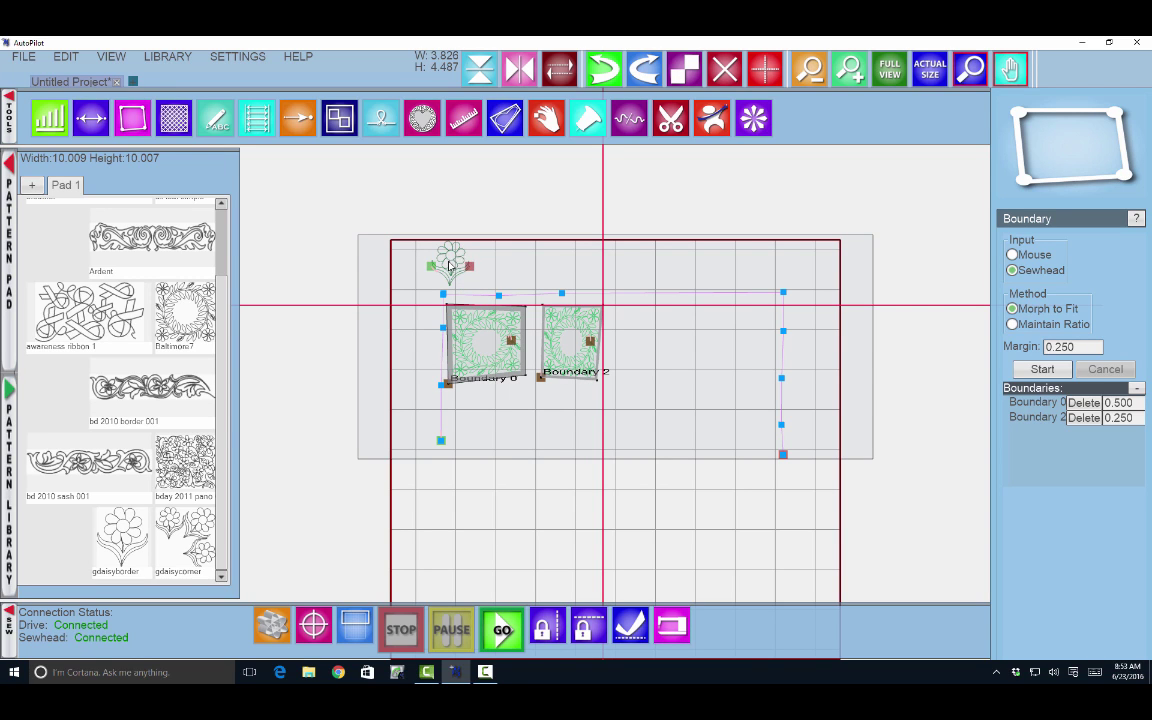
# Step: Reposition the single daisy in the upper border strip and add seven connected edge-to-edge repeats of it
pyautogui.moveTo(462, 264); pyautogui.dragTo(467, 270)
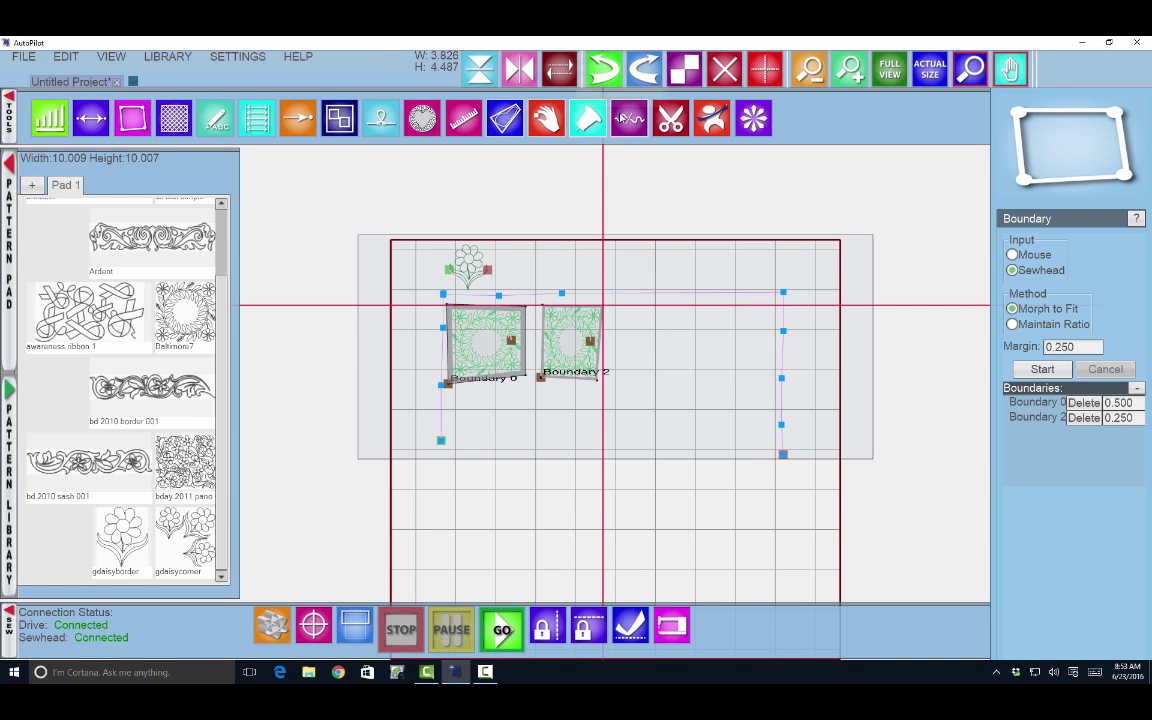
pyautogui.moveTo(340, 115)
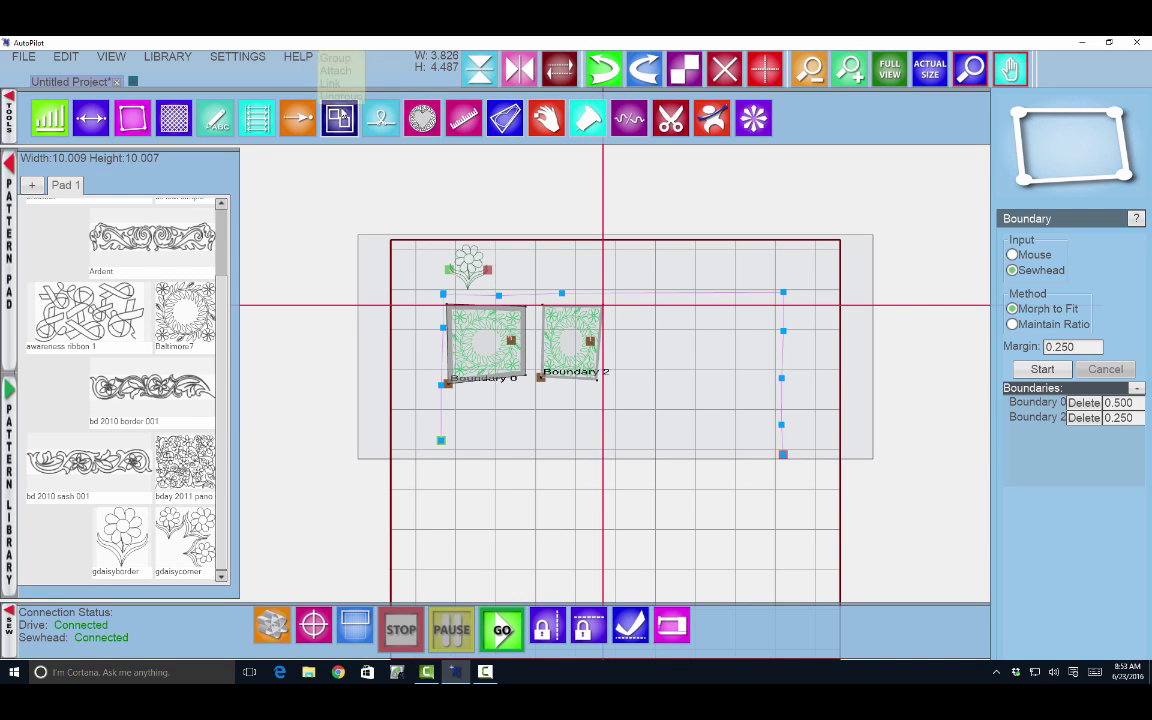
pyautogui.click(259, 121)
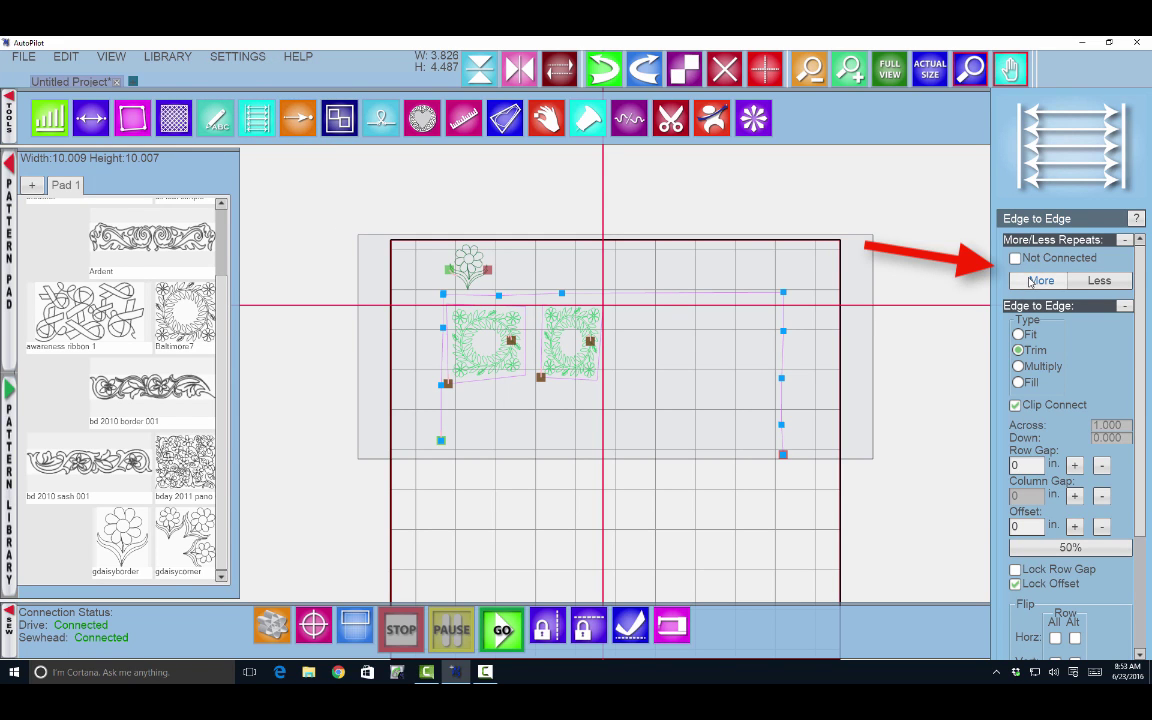
pyautogui.click(1030, 283)
pyautogui.click(1030, 283)
pyautogui.click(1030, 283)
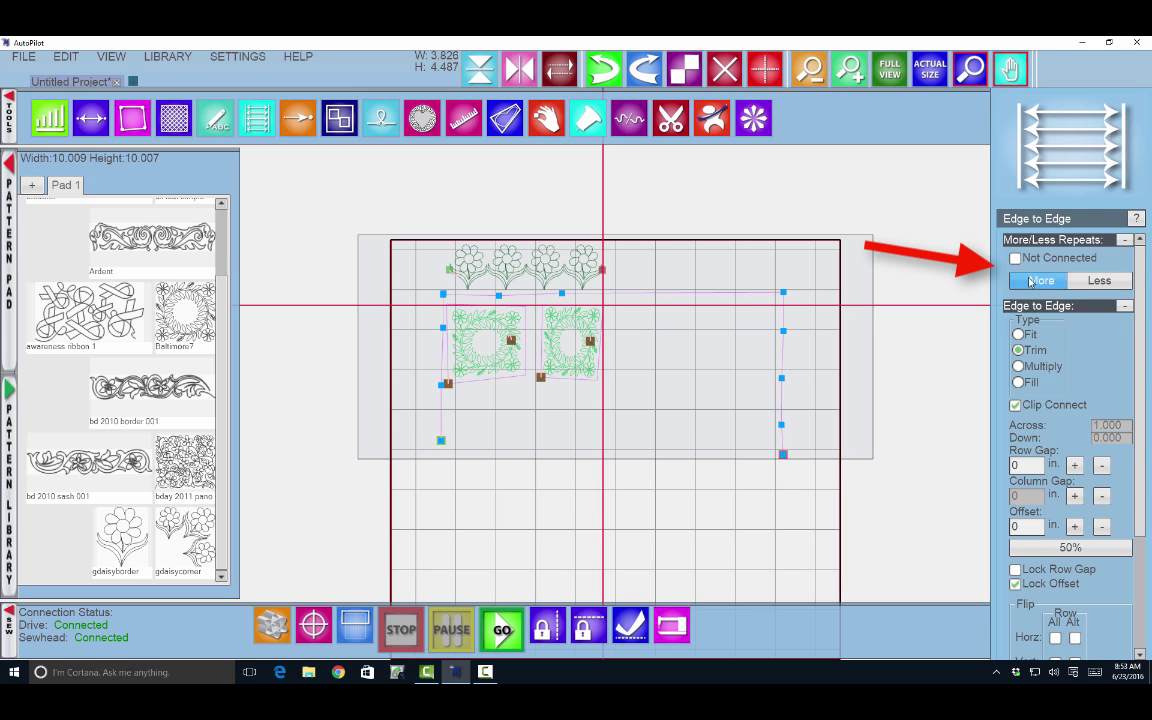
pyautogui.click(1030, 283)
pyautogui.click(1030, 283)
pyautogui.click(1030, 283)
pyautogui.click(1030, 283)
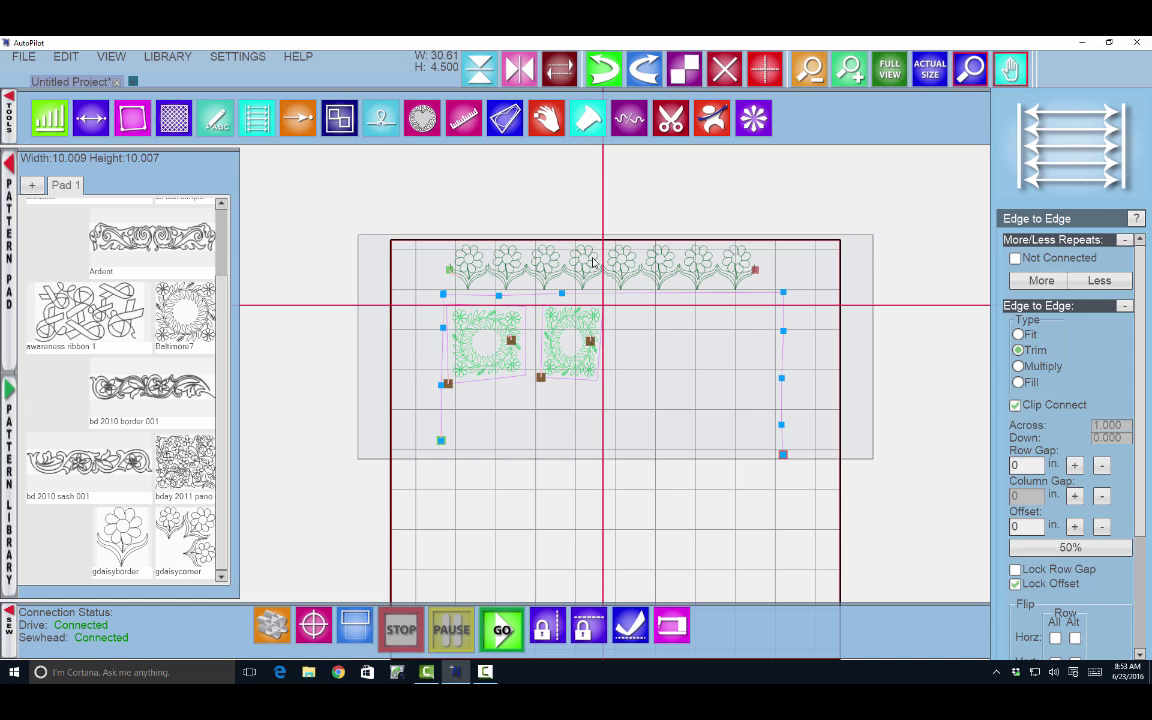
# Step: Morph the daisy row to fit a sewhead-marked boundary along the upper border strip with a 0.25 margin, and delete that boundary
pyautogui.click(132, 118)
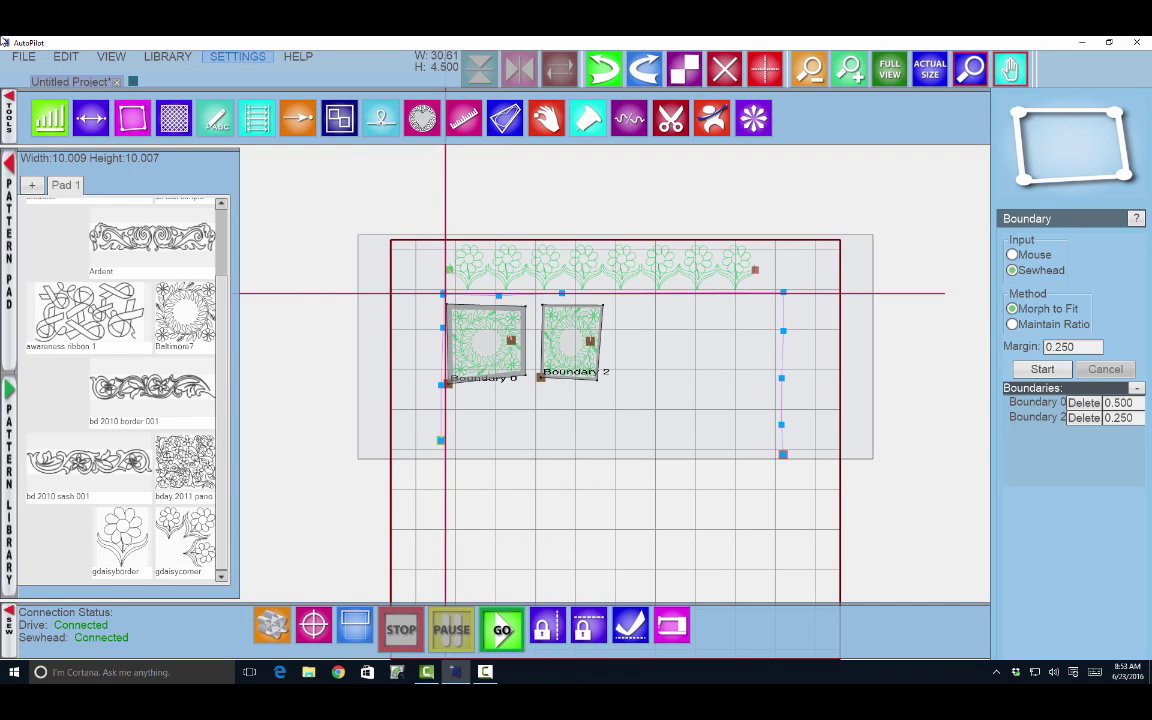
pyautogui.click(1041, 370)
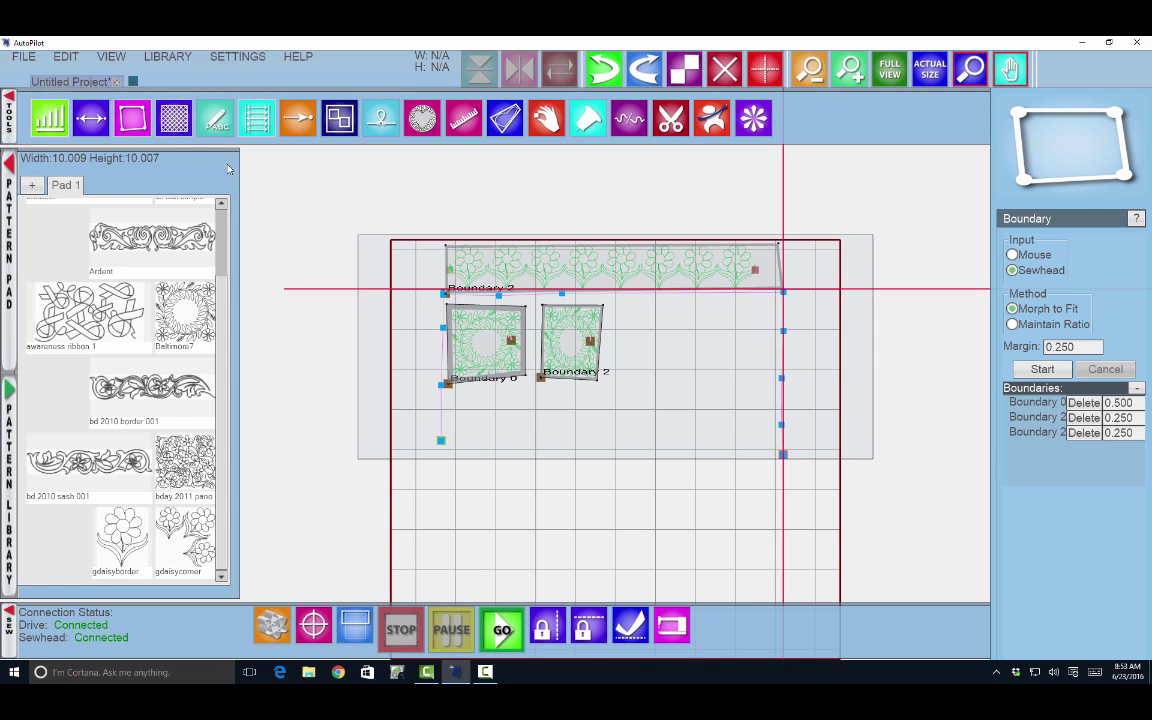
pyautogui.click(508, 252)
pyautogui.moveTo(508, 252)
pyautogui.mouseDown()
pyautogui.moveTo(508, 207)
pyautogui.moveTo(527, 257)
pyautogui.mouseUp()
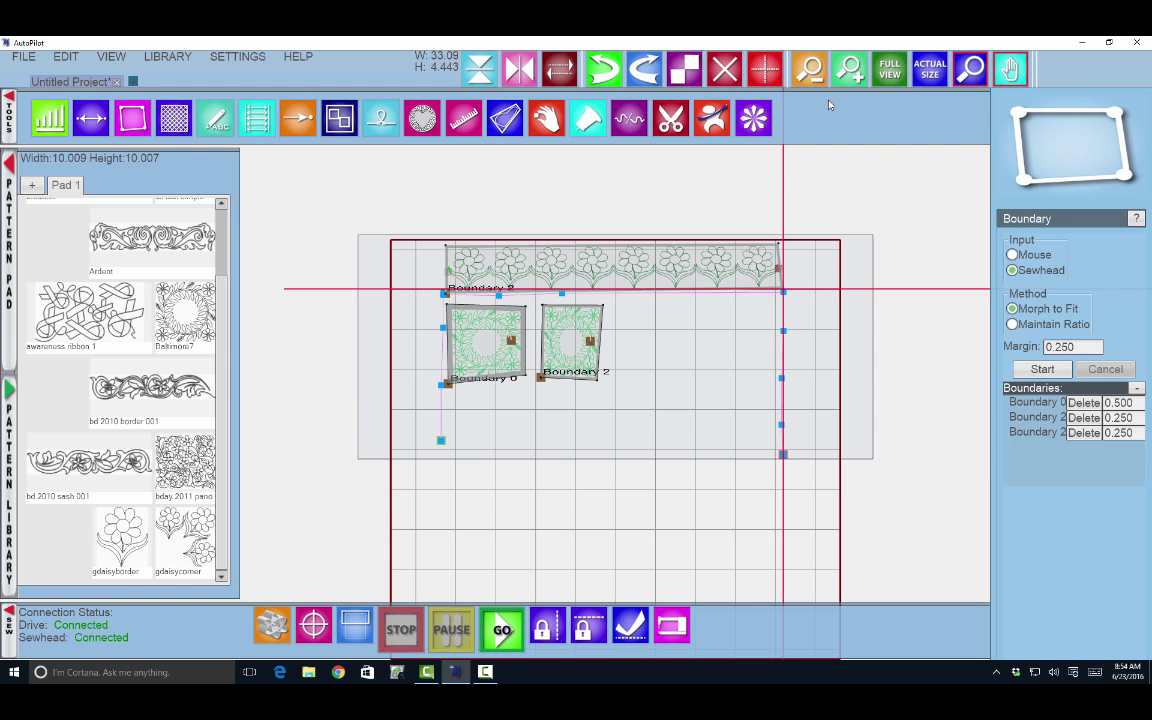
pyautogui.click(1083, 433)
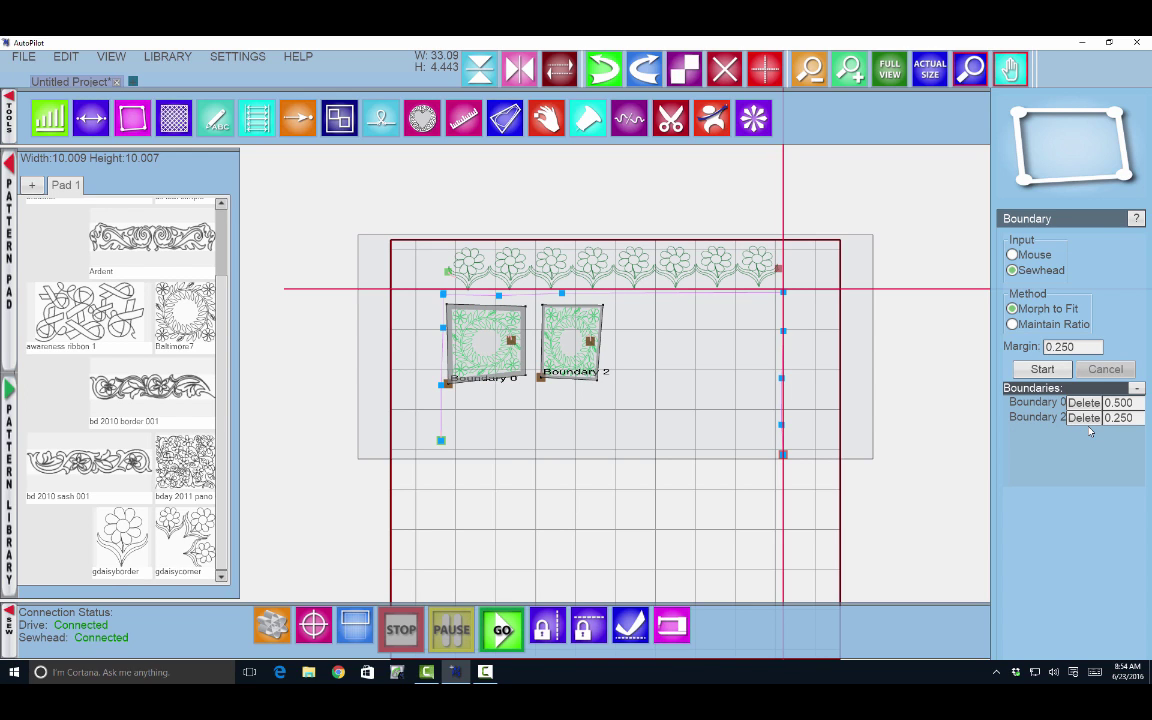